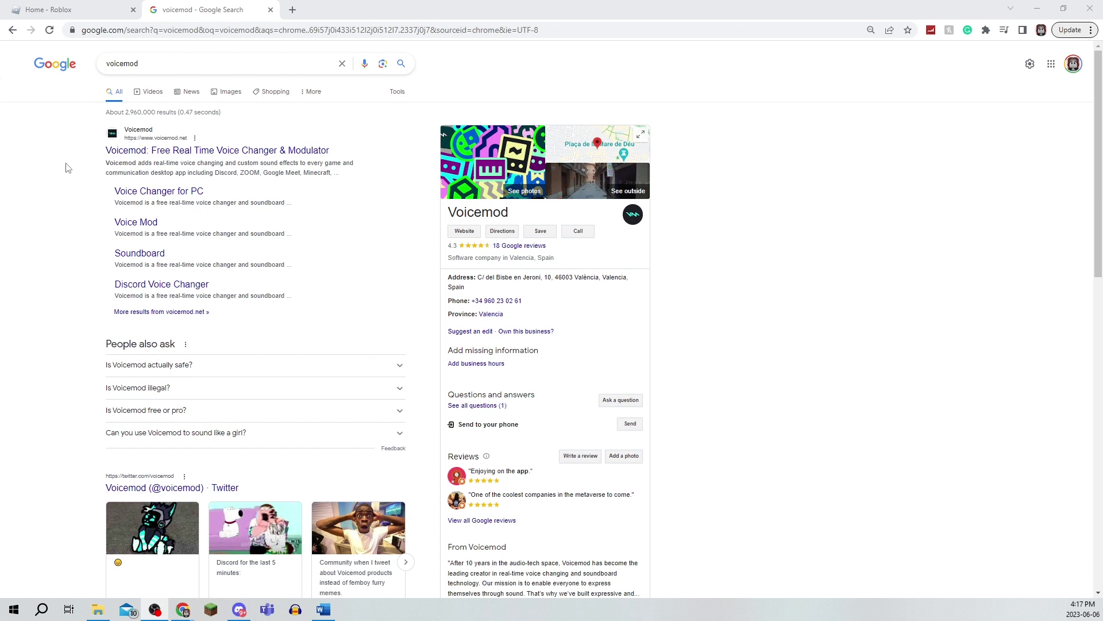
Open Voicemod's official site from the search results and choose GET VOICEMOD FREE to download VoicemodSetup
click(281, 153)
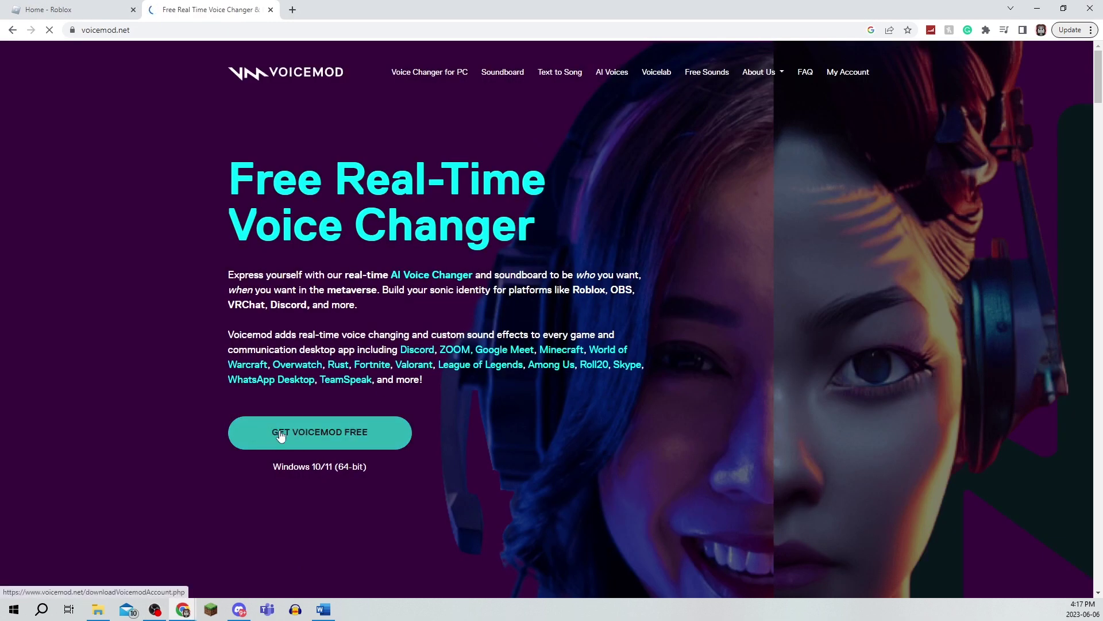
click(370, 431)
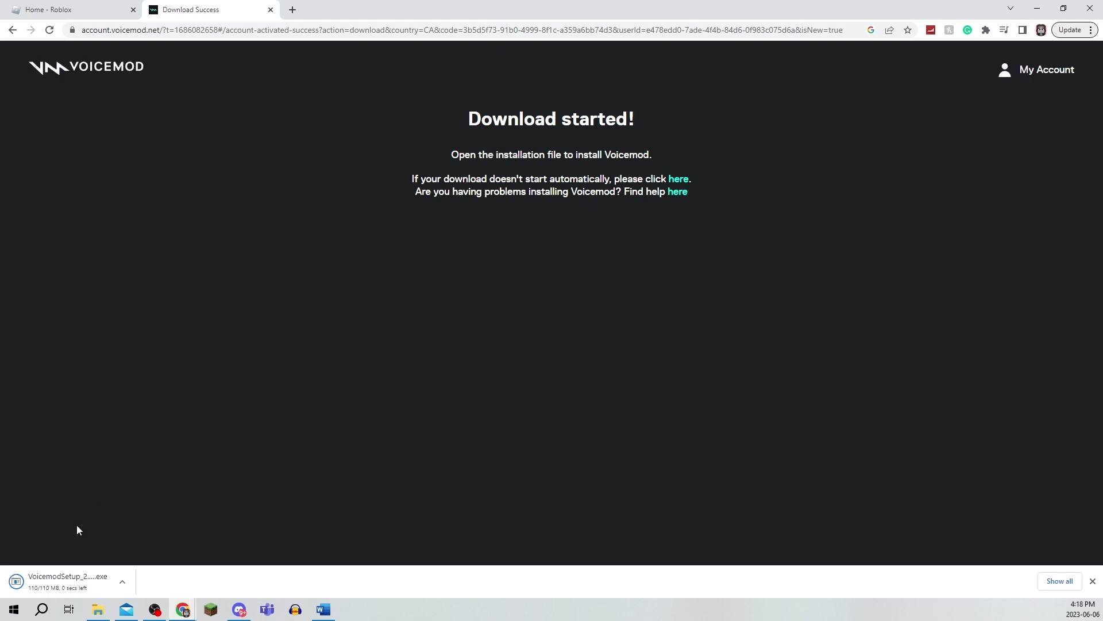
Run VoicemodSetup, accept the license, keep C:\Program Files\Voicemod Desktop and both shortcuts, and install
click(65, 585)
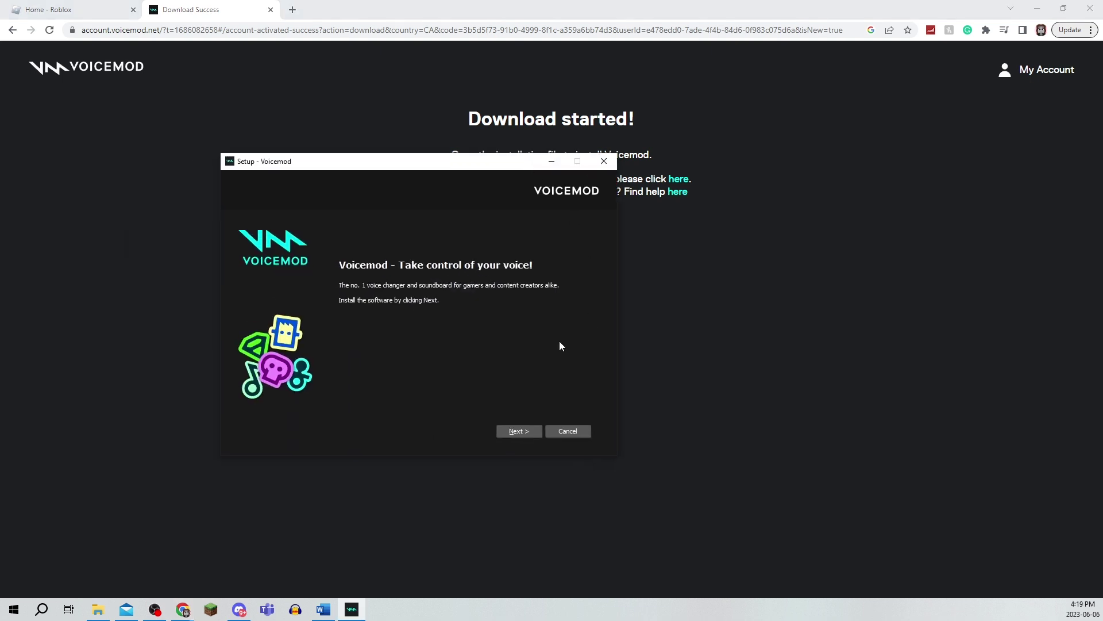
click(520, 435)
click(394, 359)
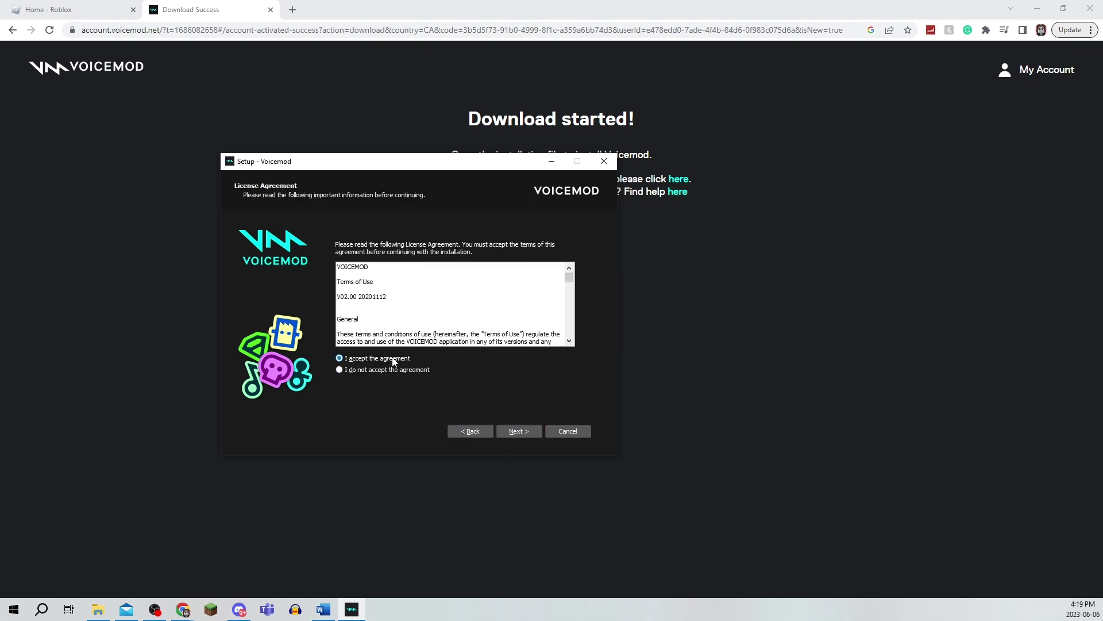
click(531, 434)
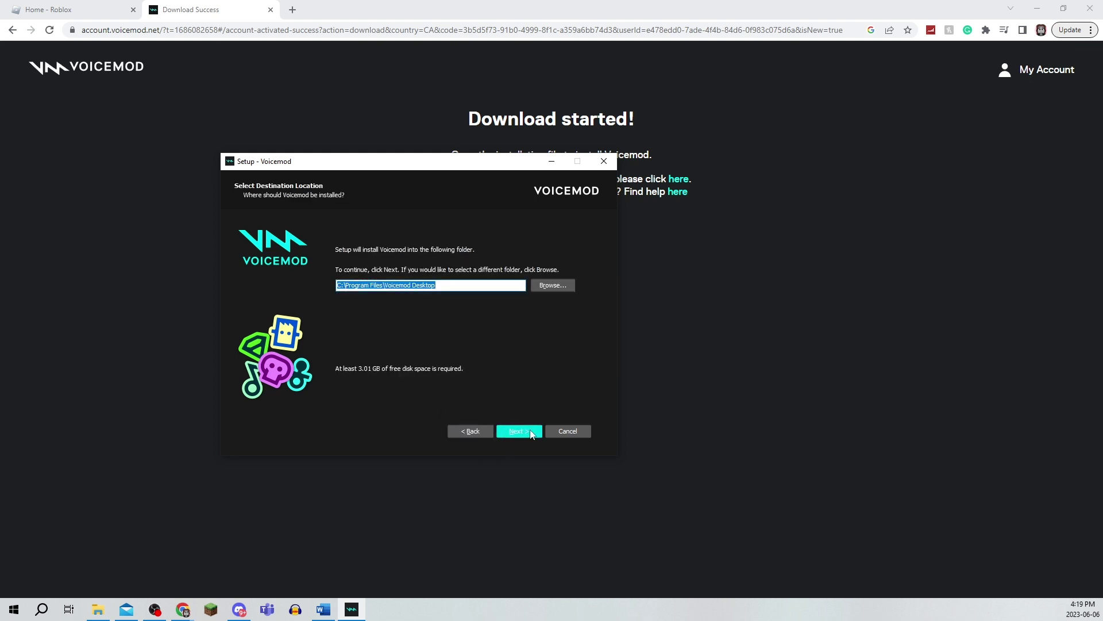
click(530, 435)
click(527, 435)
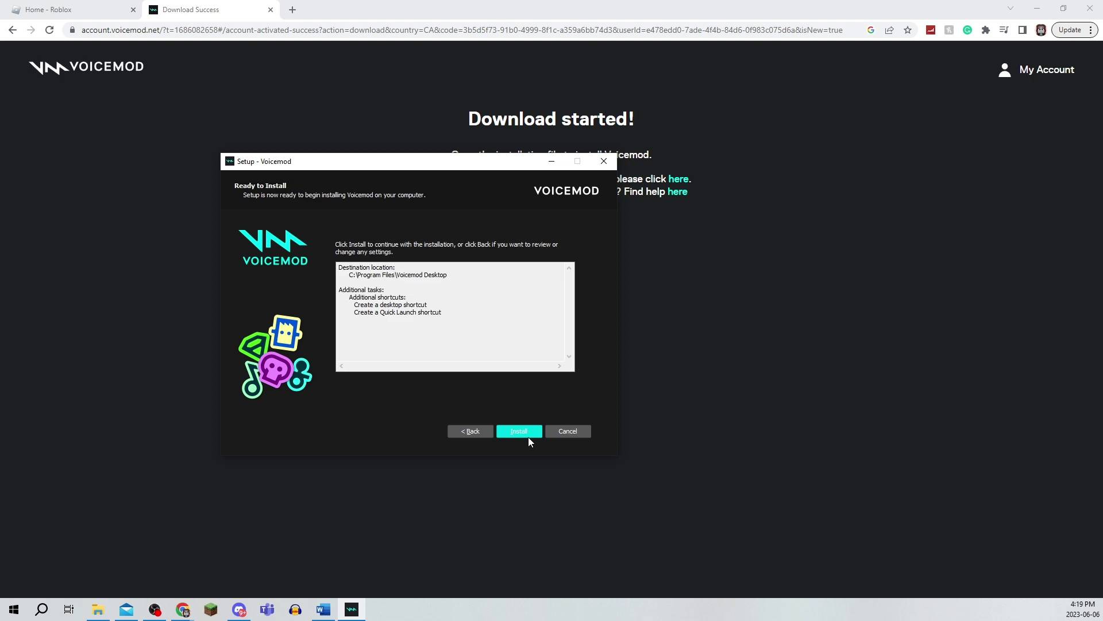
click(528, 438)
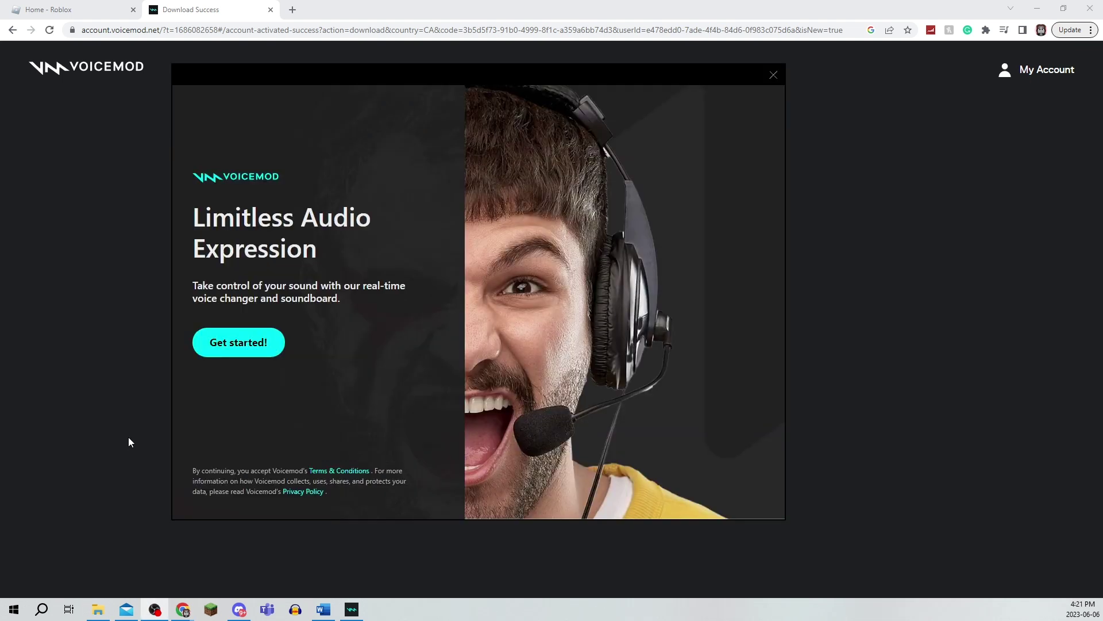
Confirm the account with Get started!, allow Chrome to open the Voicemod app, and bring it forward
click(244, 343)
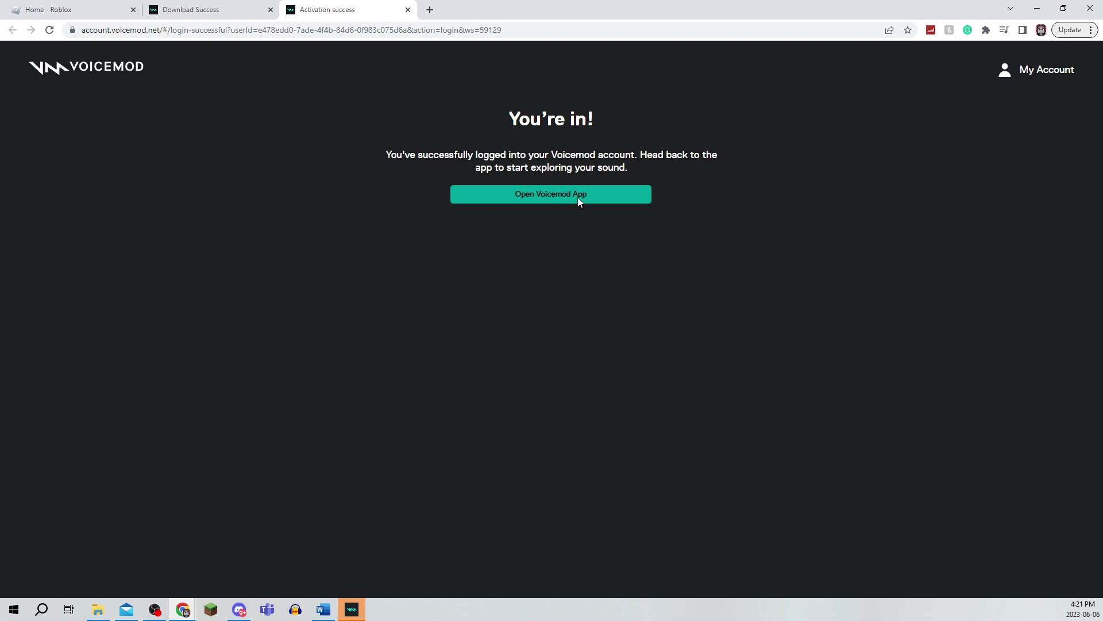
click(576, 200)
click(632, 129)
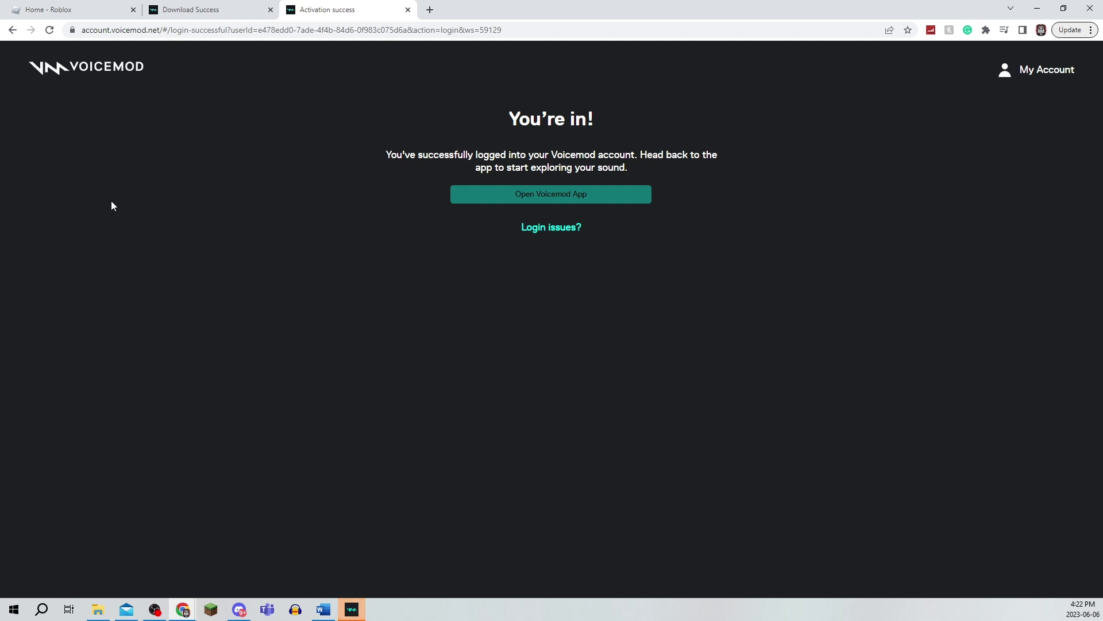
click(352, 609)
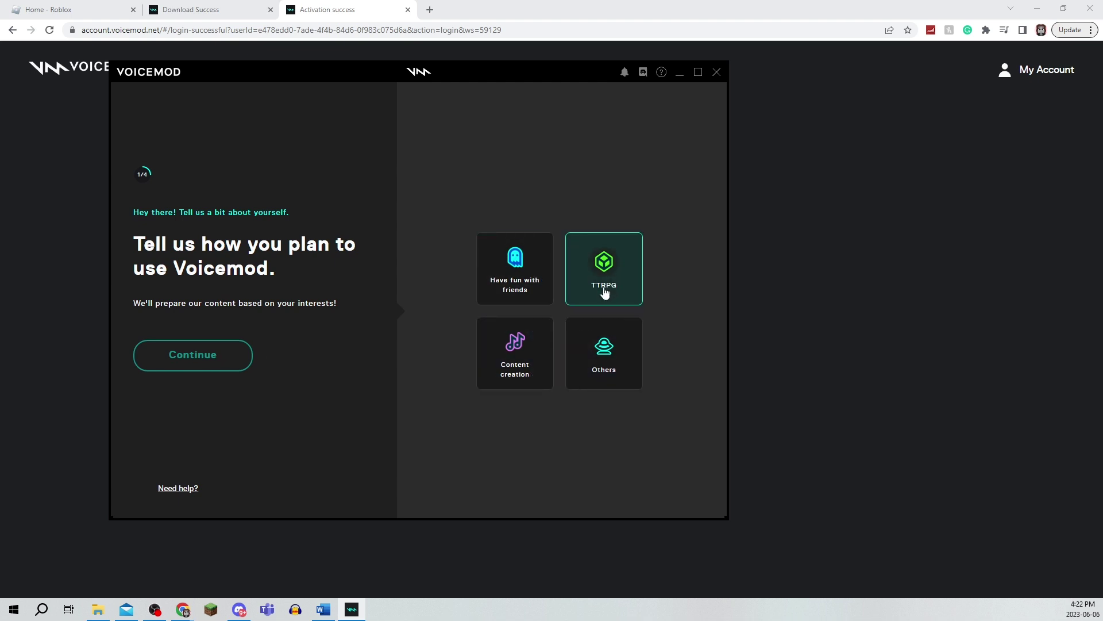
Choose 'Have fun with friends' as the use and Focusrite USB as the microphone
click(508, 280)
click(238, 356)
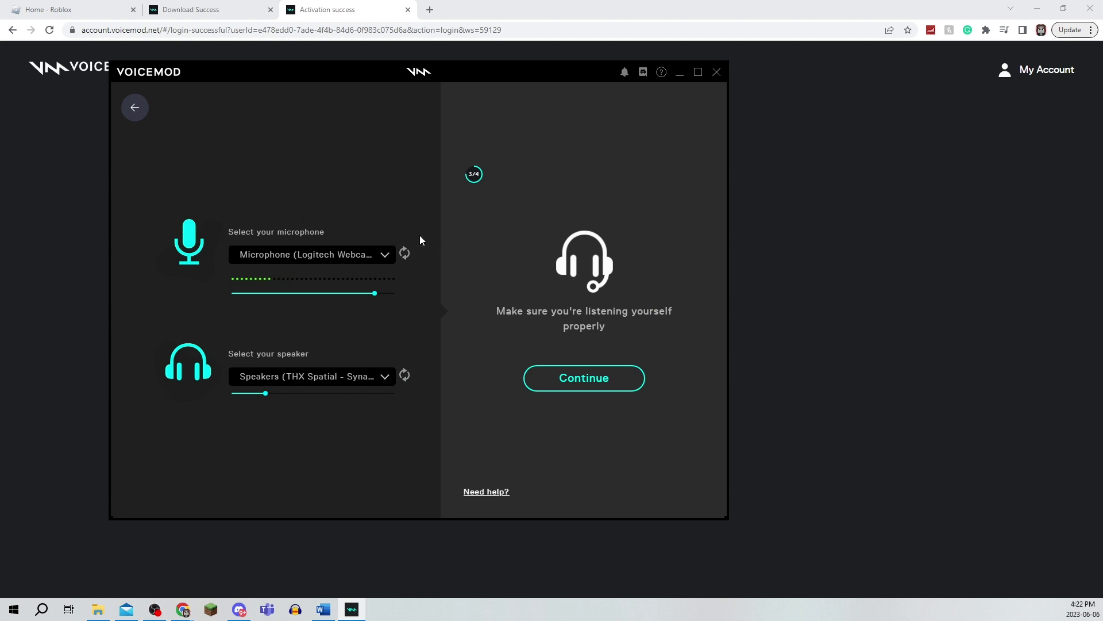
click(352, 254)
click(308, 336)
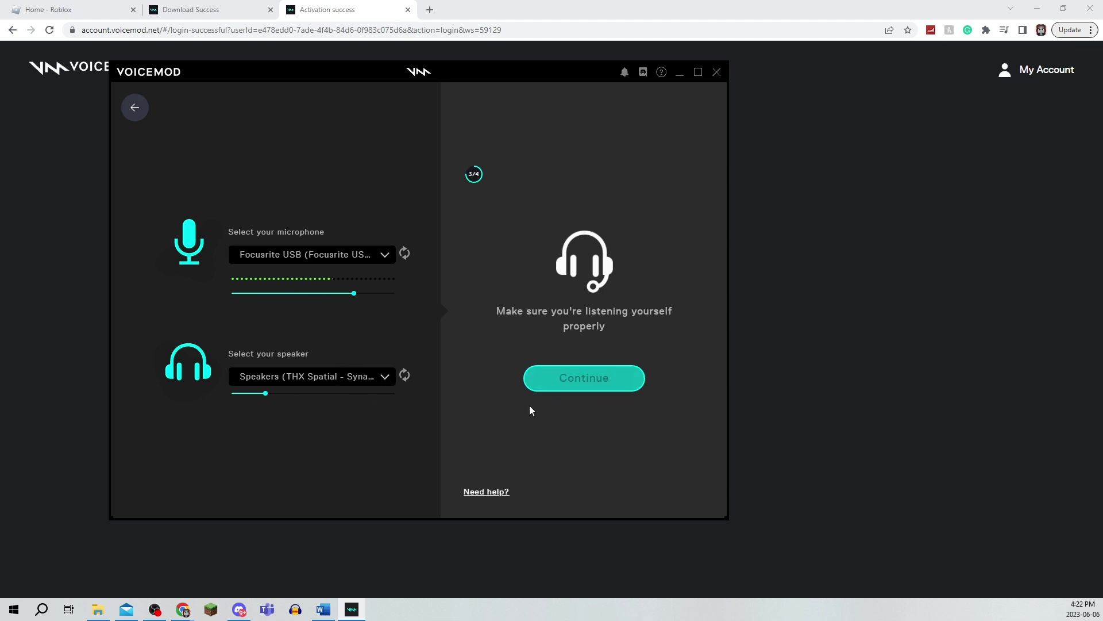
Get past the headphone check and voice test to reach the main Voicebox screen
click(561, 379)
click(586, 373)
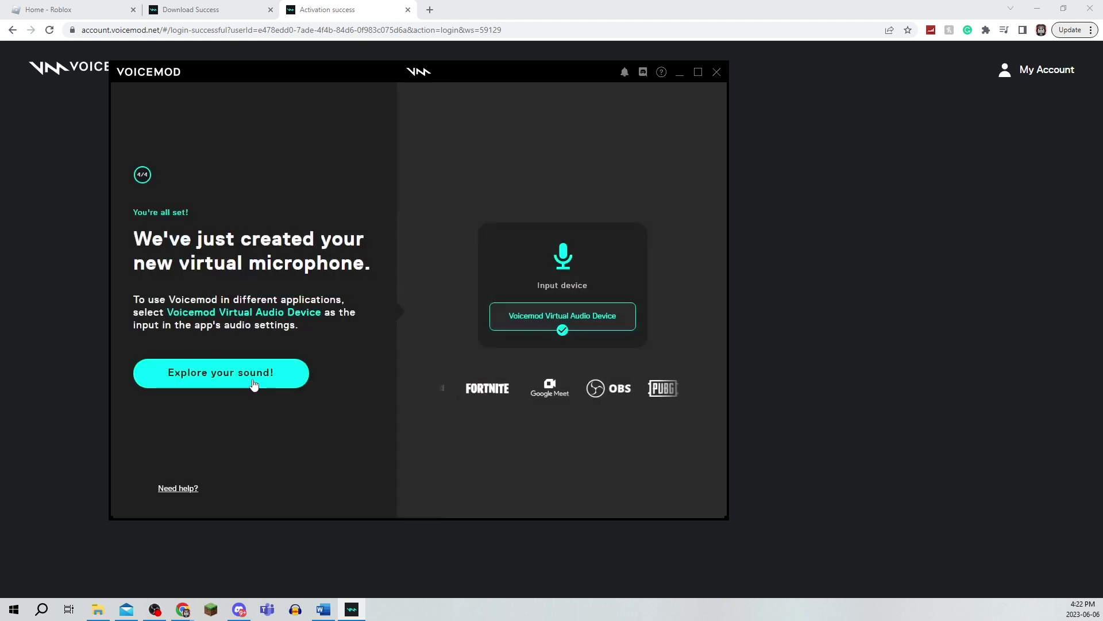
click(239, 384)
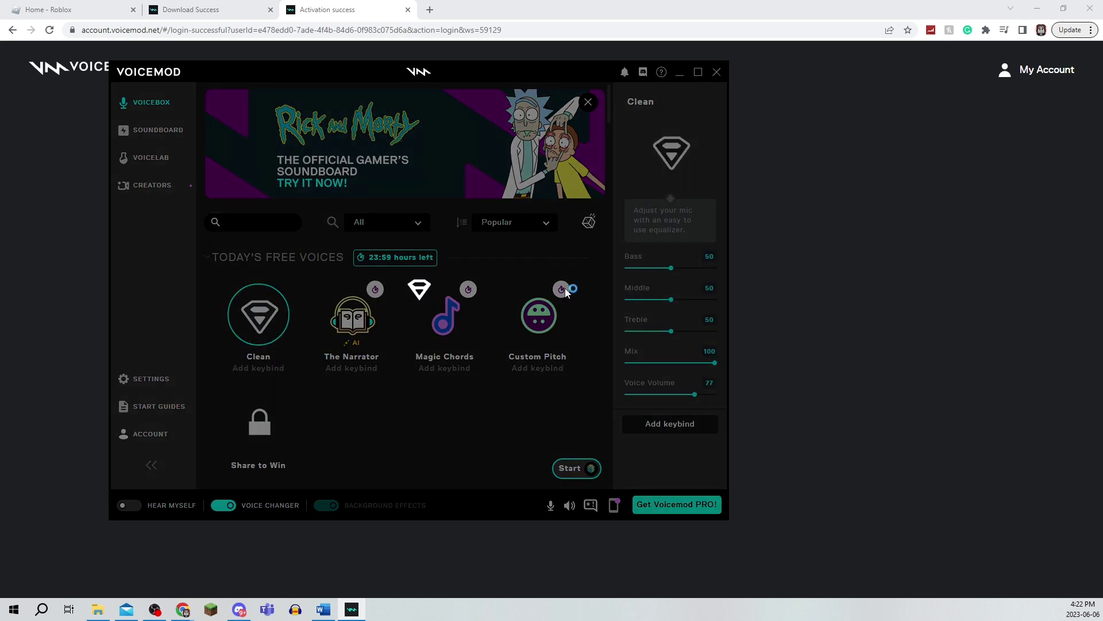
Dismiss the introductory tutorial and the license sale promotion
click(540, 192)
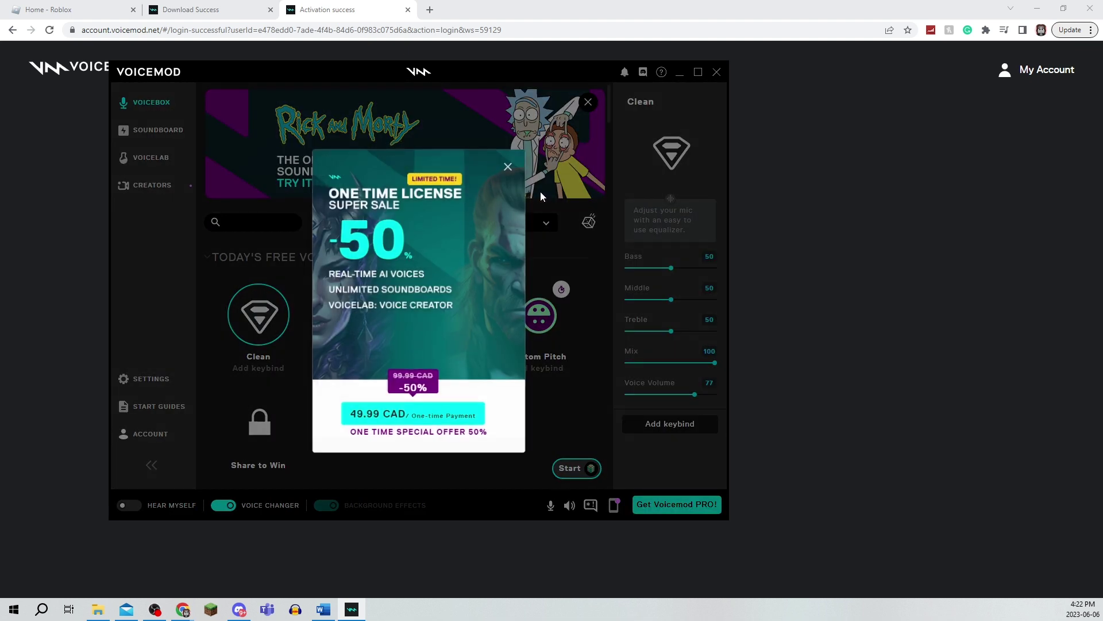
click(508, 170)
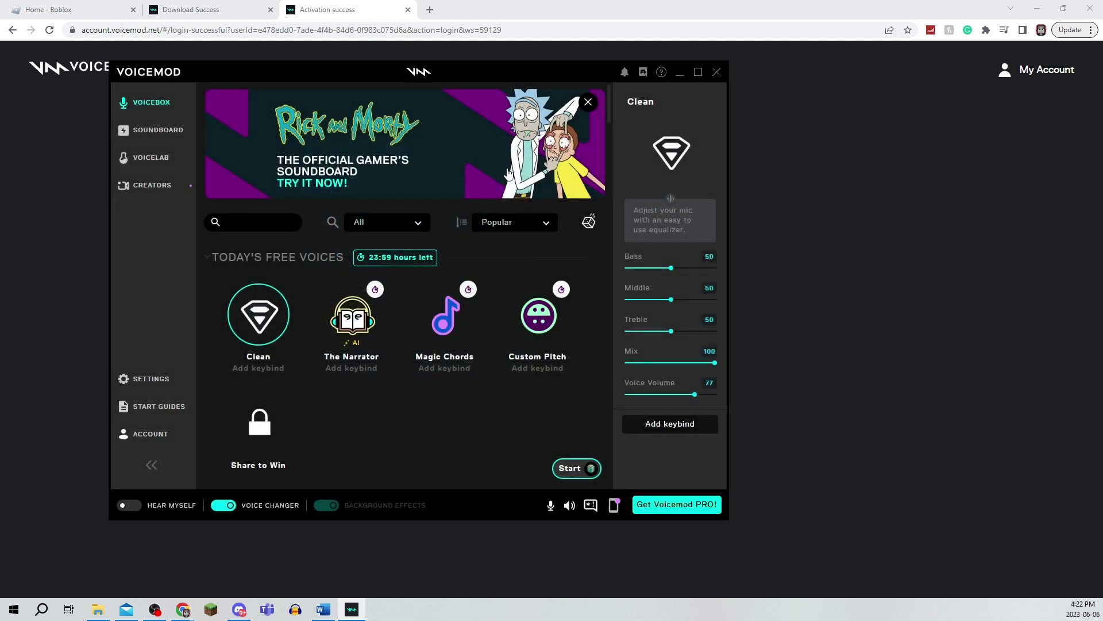
scroll(347, 292, down, 2)
scroll(347, 293, up, 1)
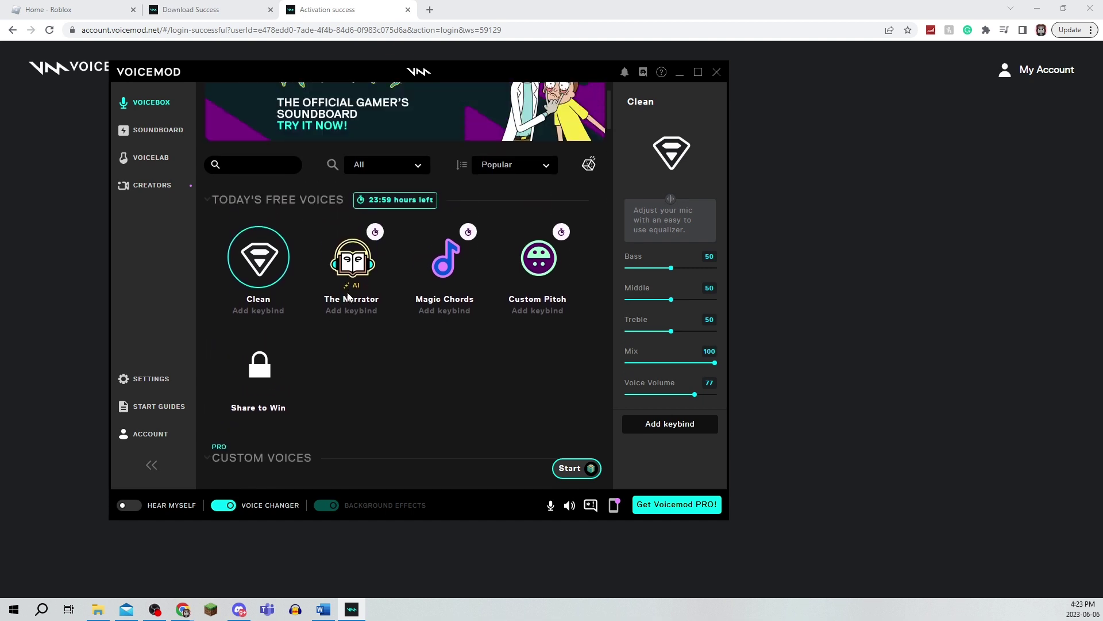
scroll(347, 294, up, 1)
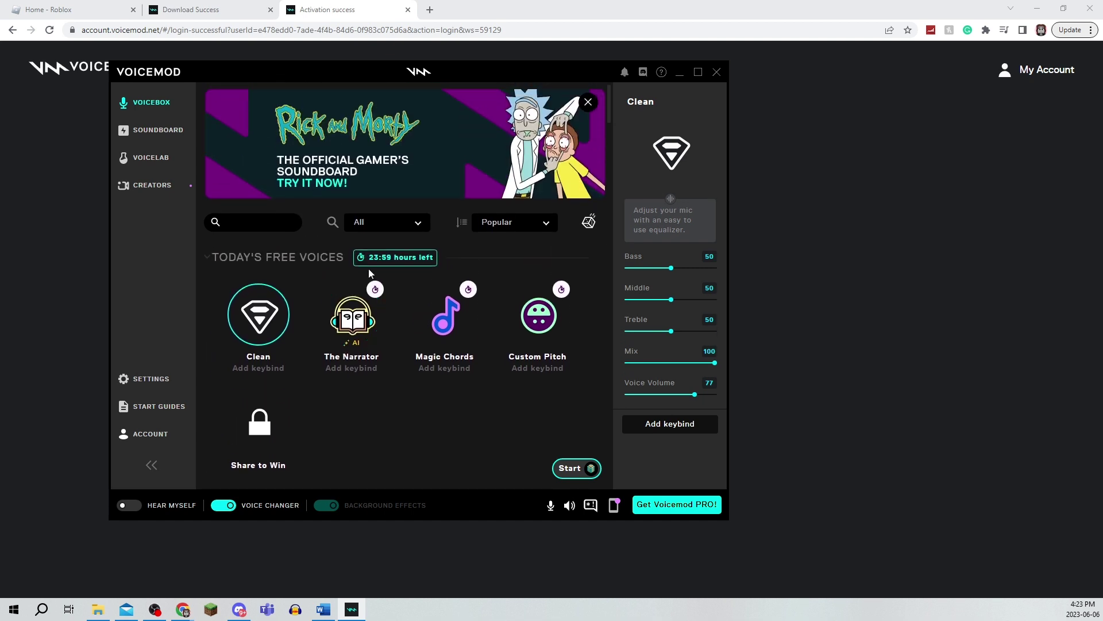
Show the Prankster soundboard's sounds, then return to the Chrome window
click(168, 136)
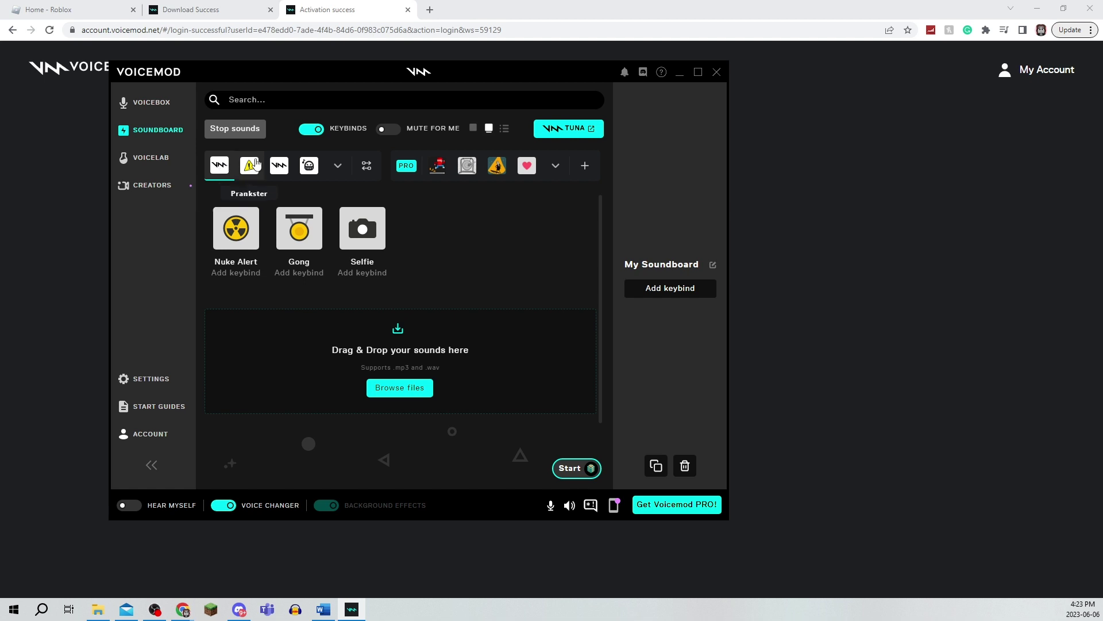
click(249, 165)
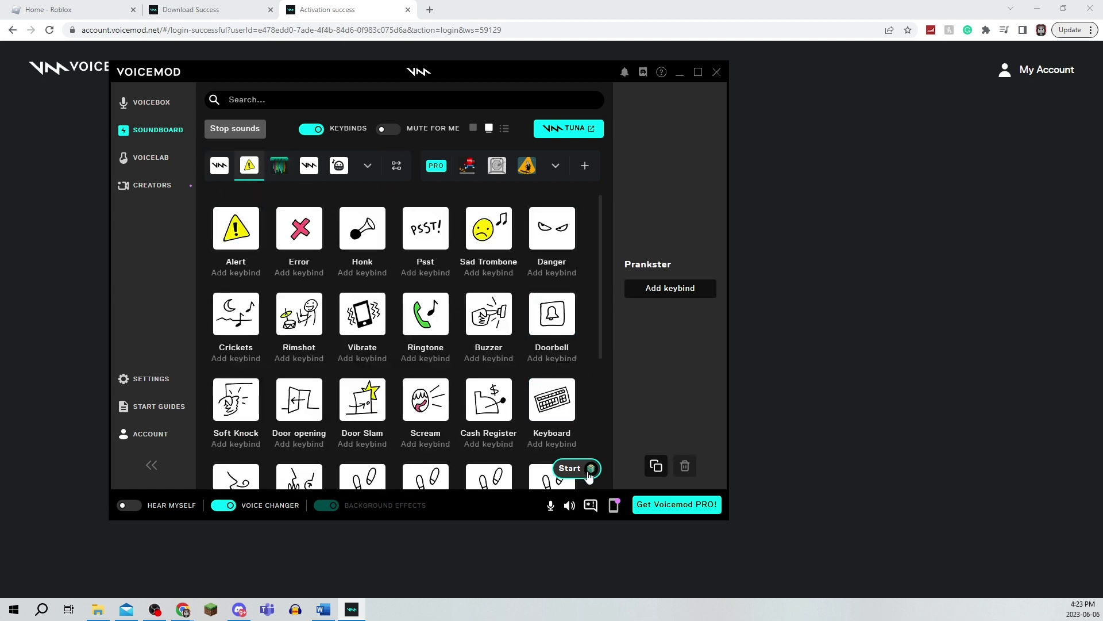
click(46, 236)
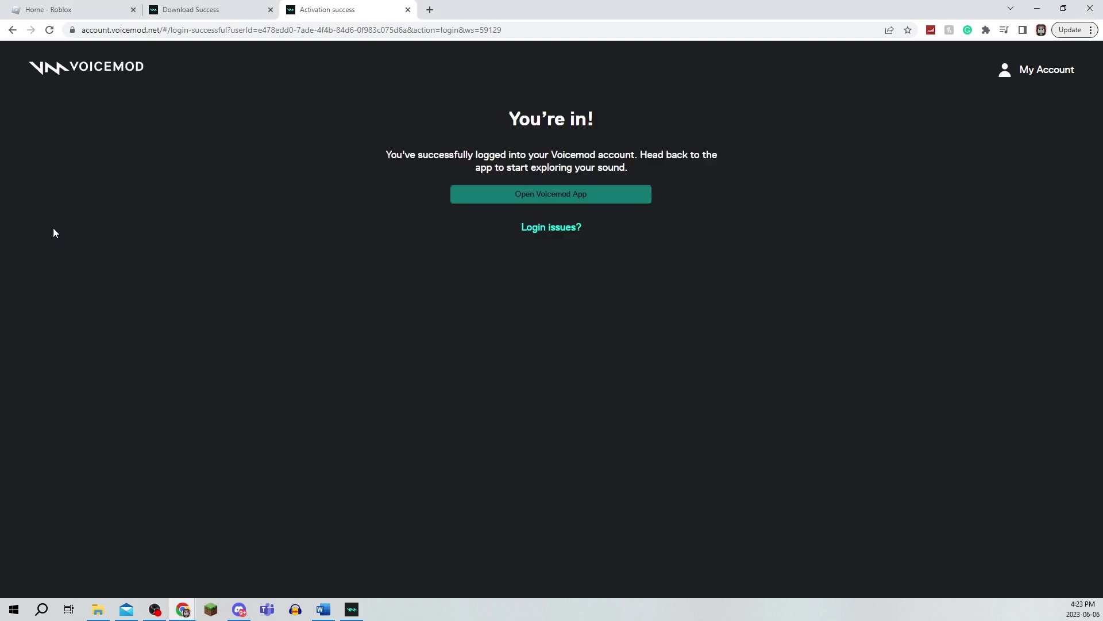
From the Roblox home page, play Super Blox Soccer and allow the browser to open Roblox
click(86, 9)
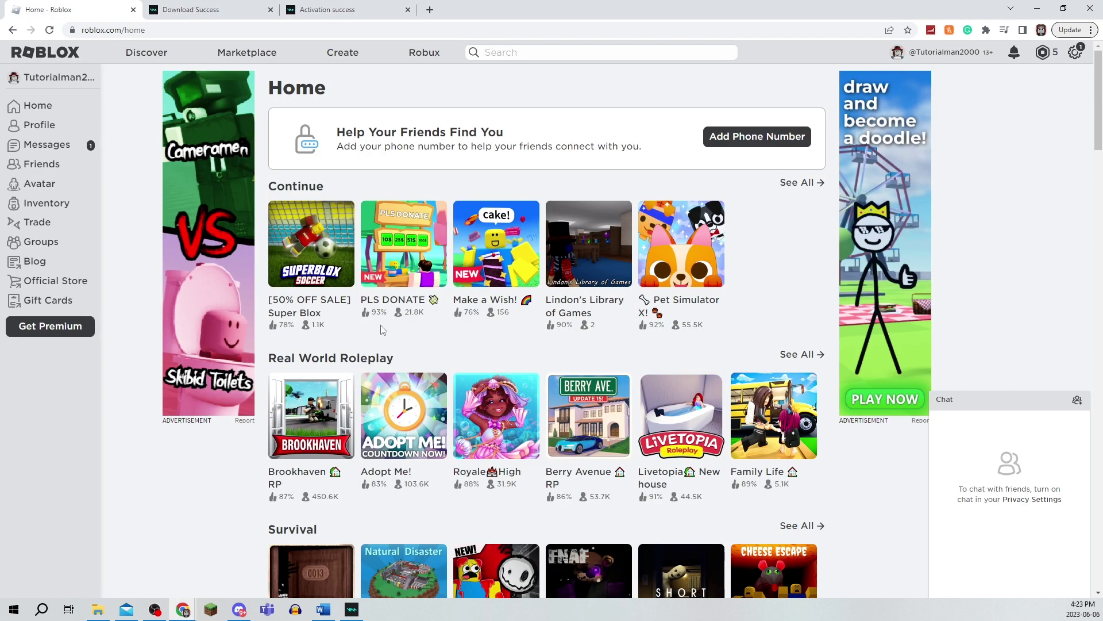
click(320, 228)
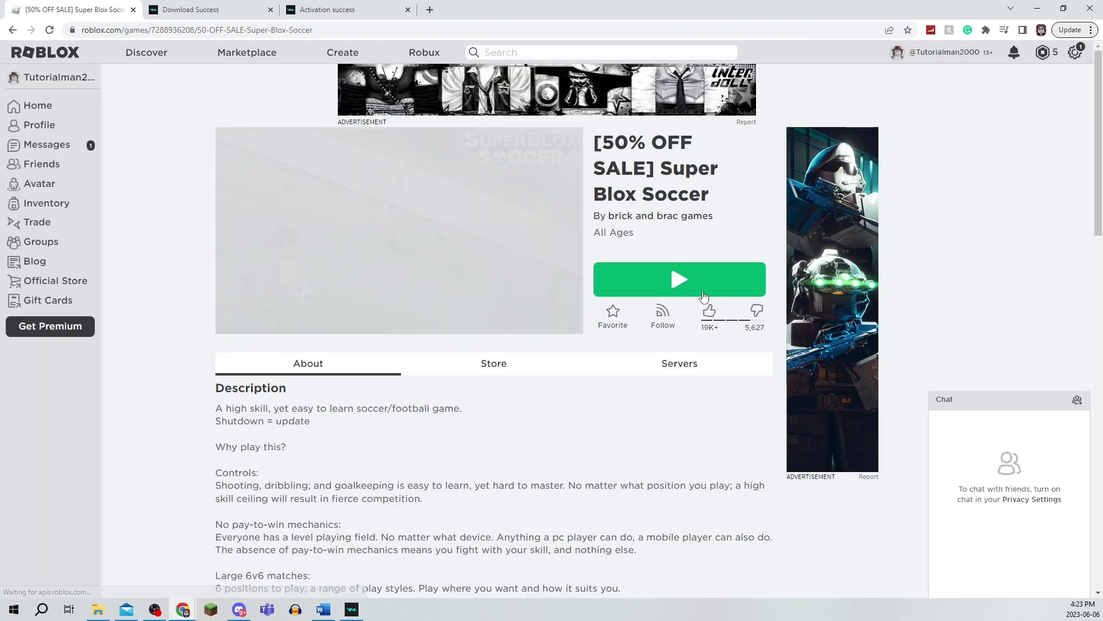
click(713, 280)
click(605, 132)
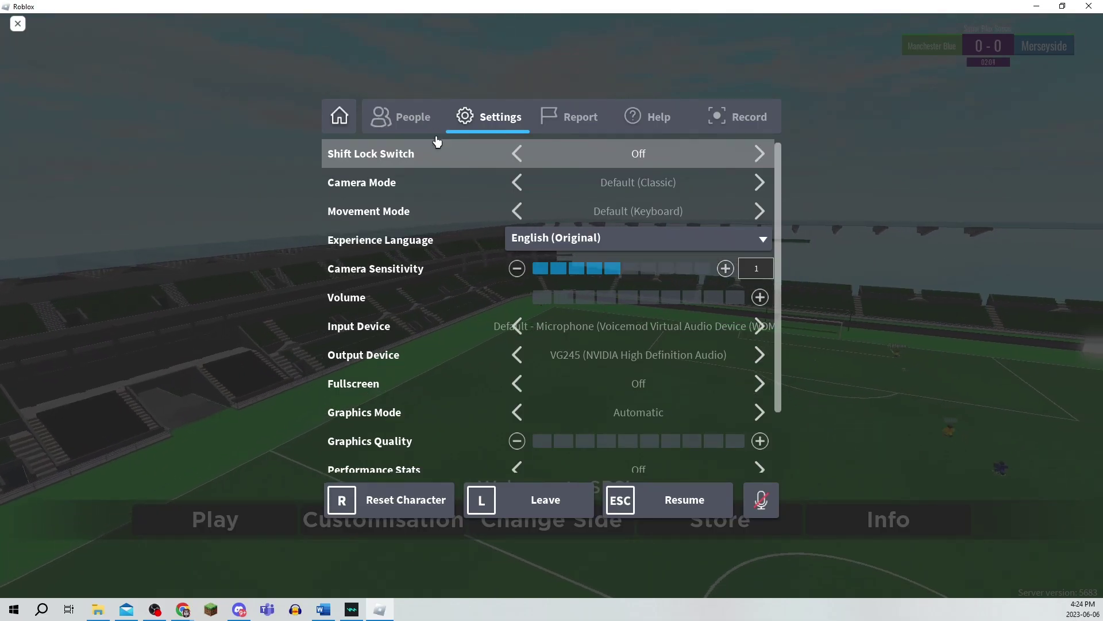
Resume the game, then reopen the Roblox menu's Settings to show Voicemod Virtual Audio Device as input
click(696, 501)
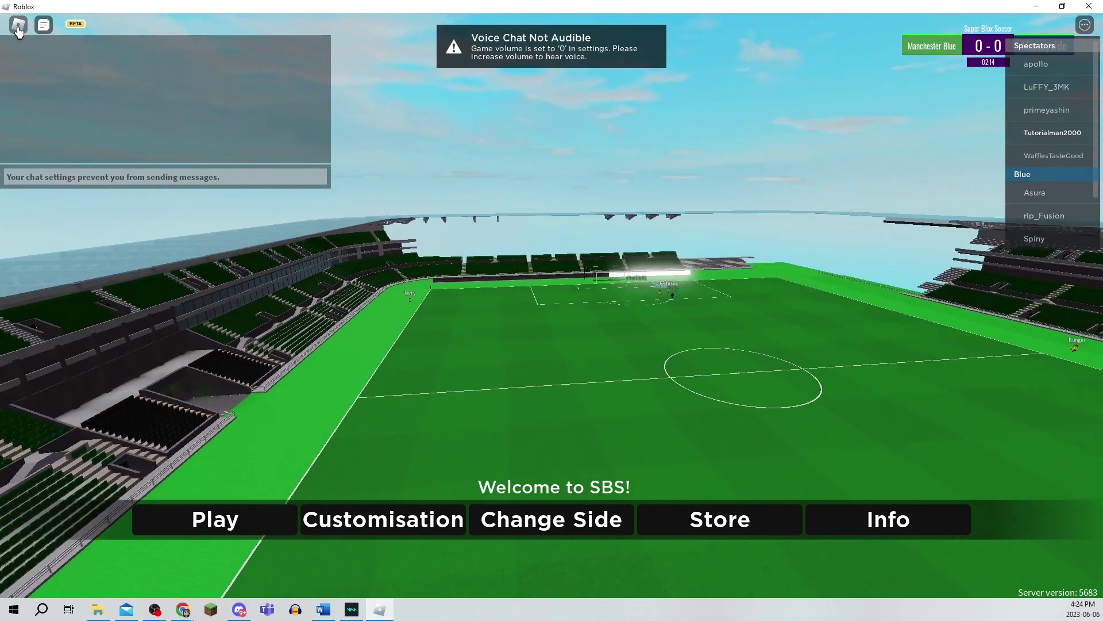
click(18, 25)
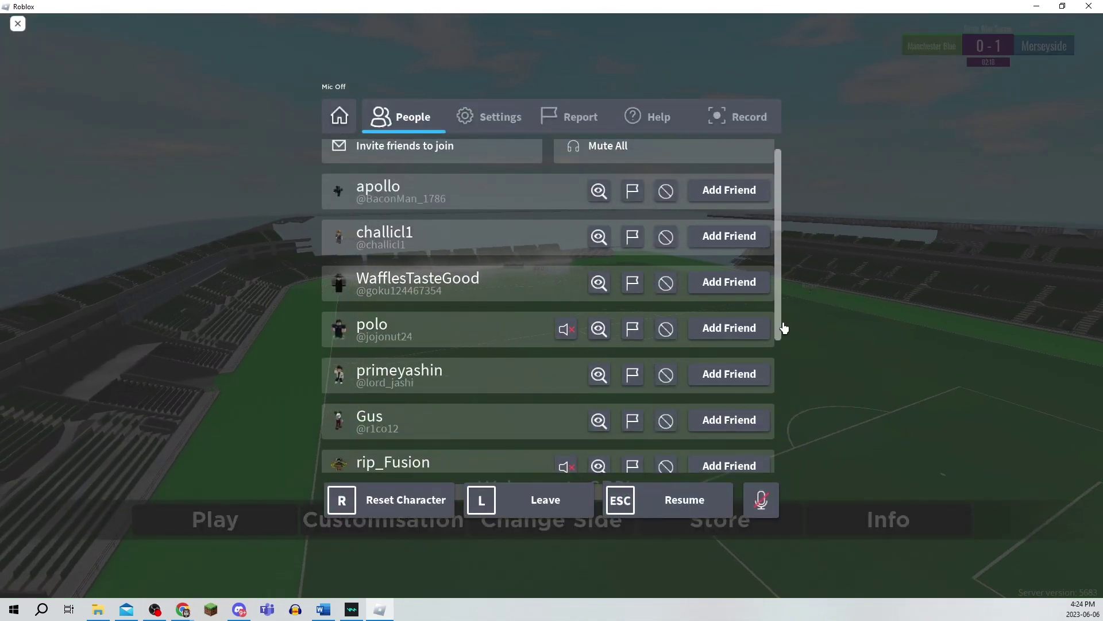
click(487, 115)
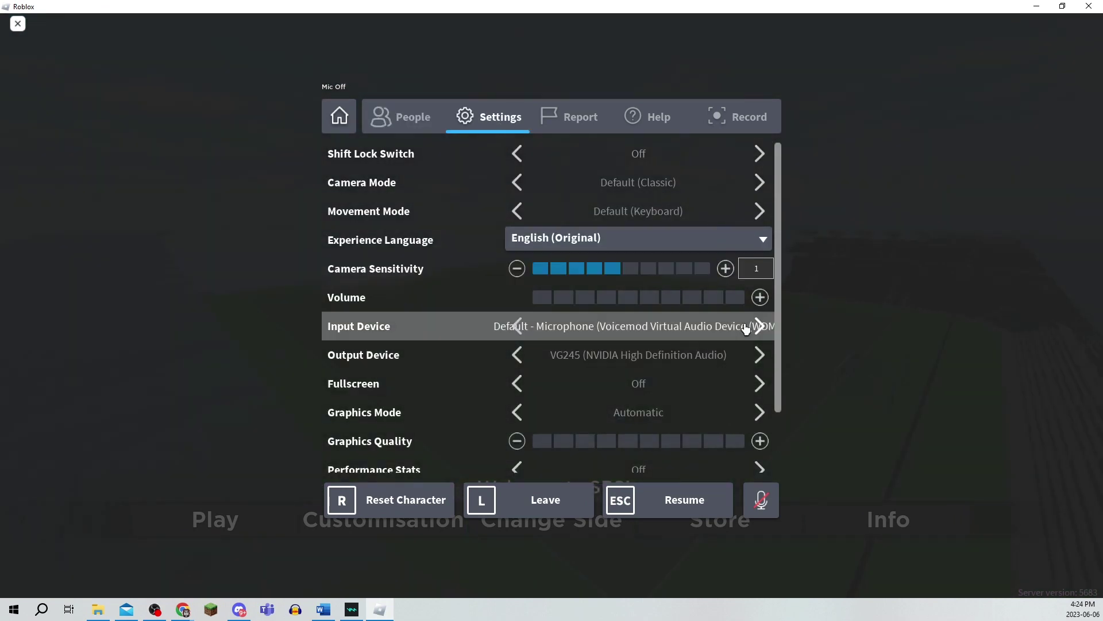